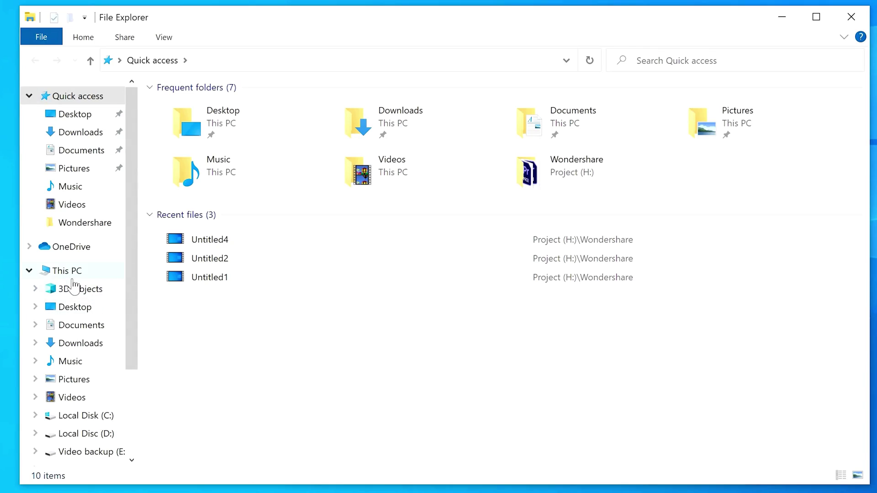
- From This PC, start the Tools-tab error check on USB Drive (F:) via its Properties
left_click(73, 276)
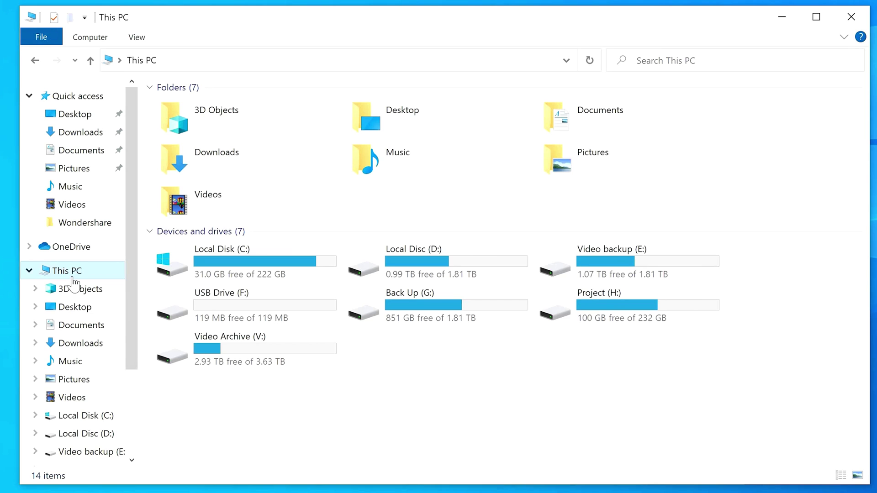
right_click(243, 306)
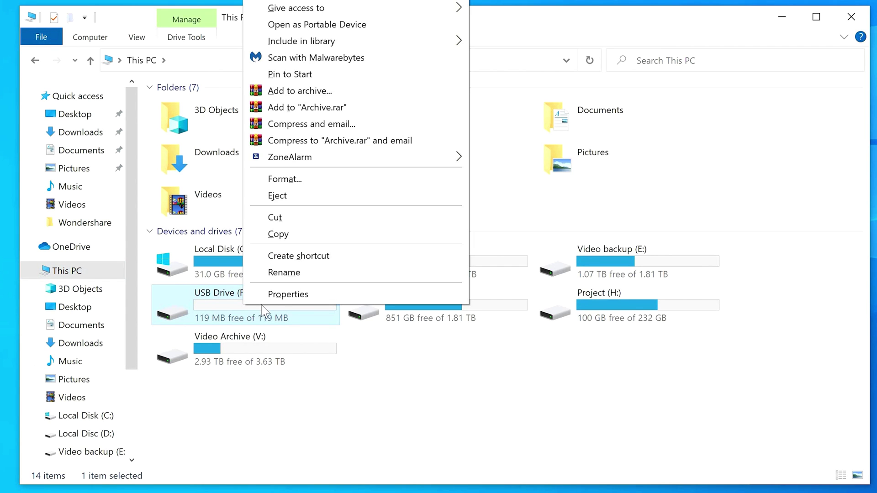
left_click(276, 296)
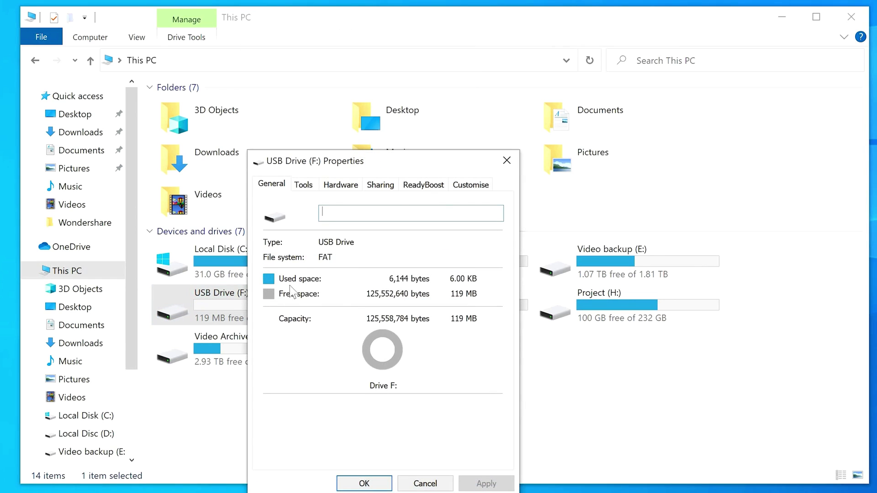
left_click(303, 185)
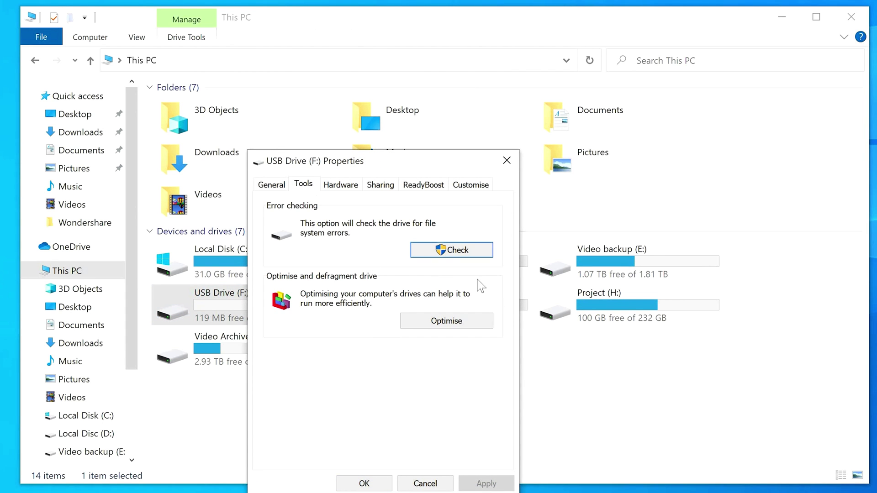
left_click(457, 256)
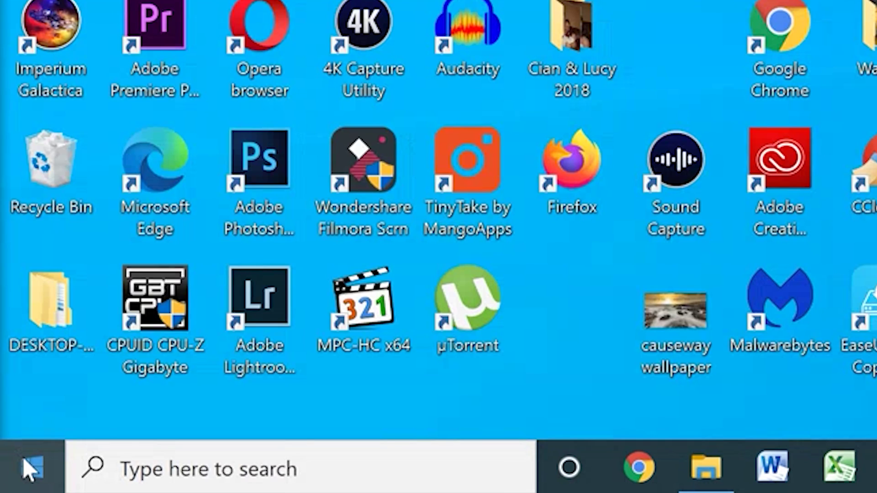
- In Device Manager, expand Universal Serial Bus controllers and bring up the USB Mass Storage Device's options
right_click(28, 468)
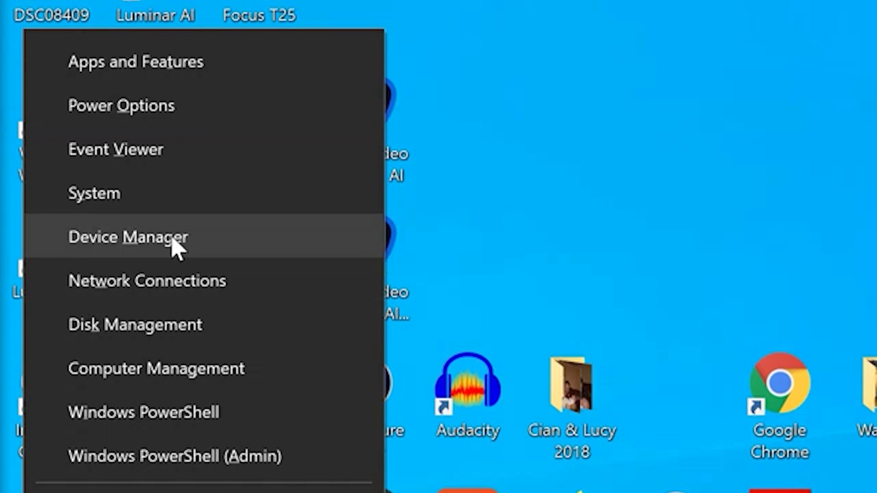
left_click(172, 239)
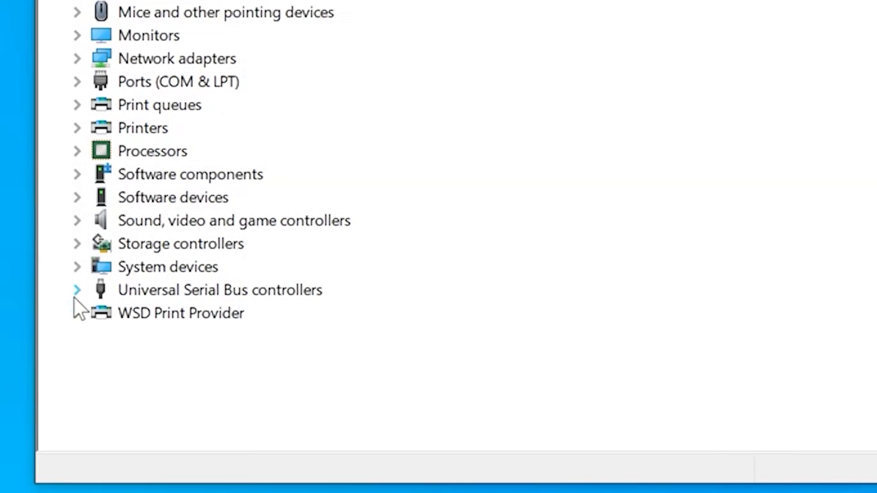
left_click(77, 291)
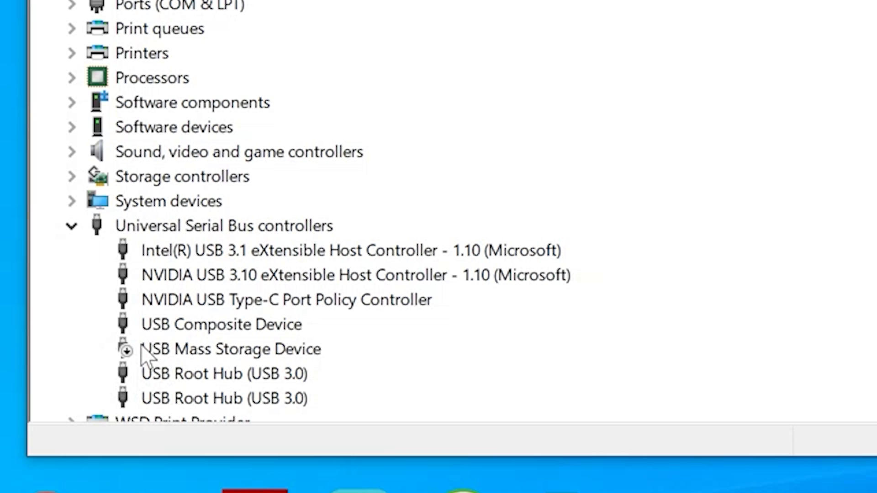
right_click(161, 350)
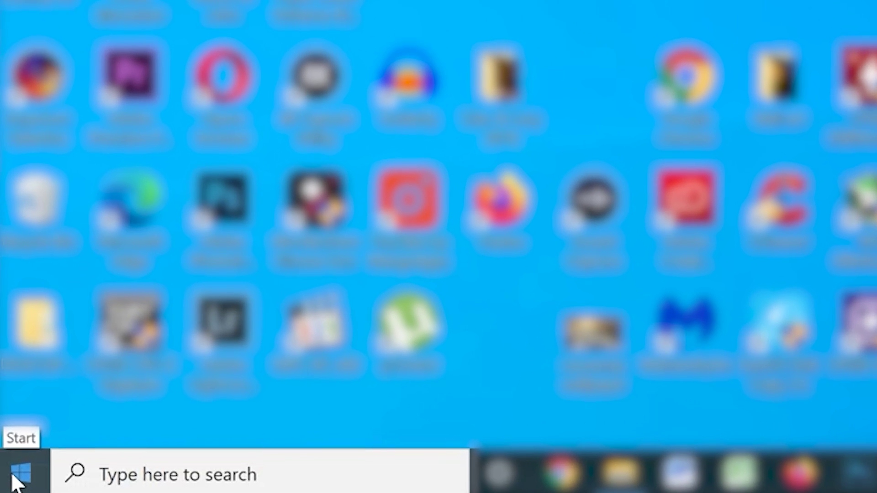
- In Disk Management, reassign the USB volume's drive letter from F to N
right_click(3, 486)
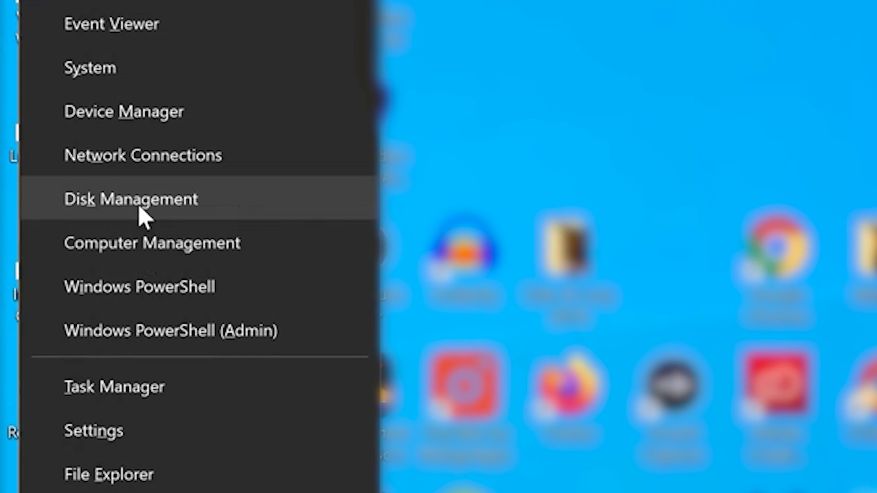
left_click(143, 135)
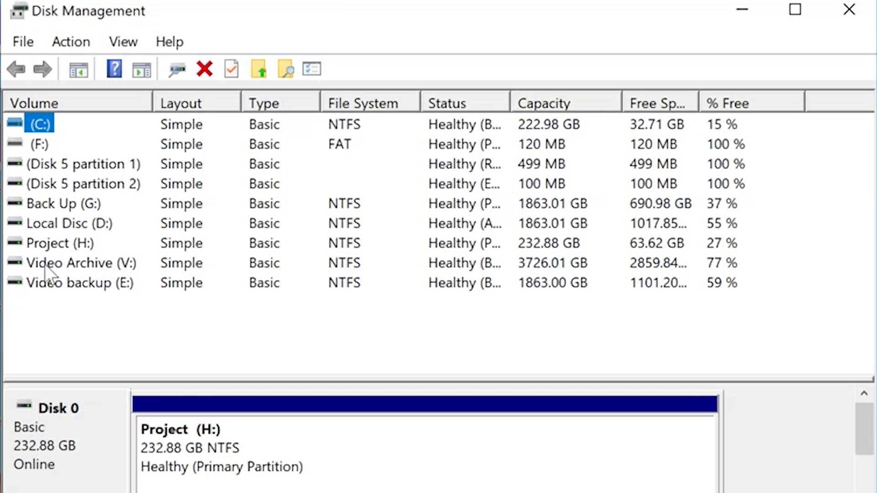
right_click(40, 143)
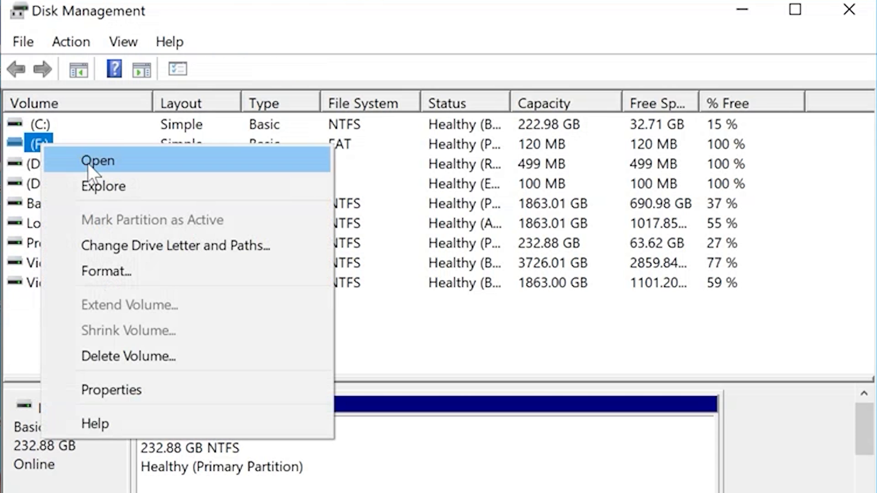
left_click(120, 239)
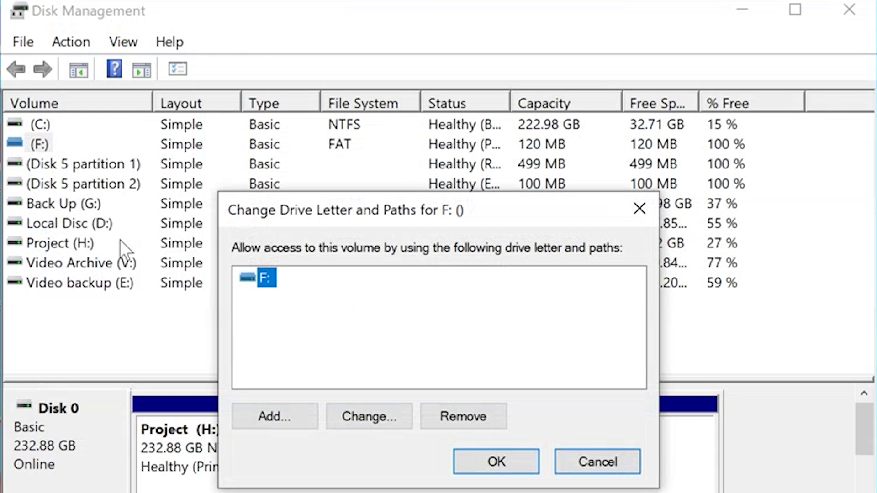
left_click(387, 425)
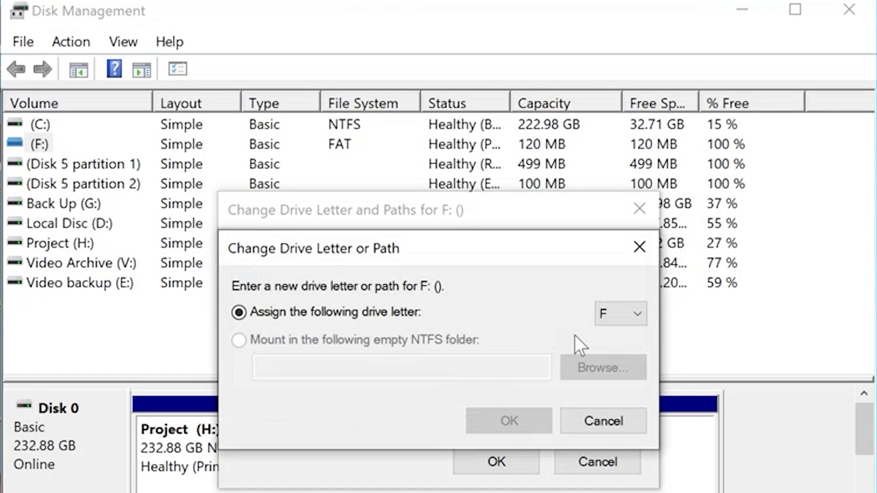
left_click(624, 319)
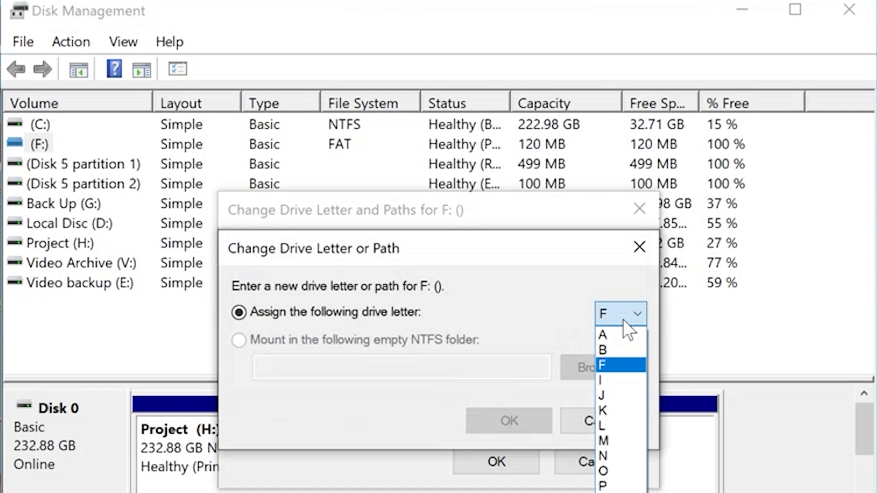
left_click(618, 457)
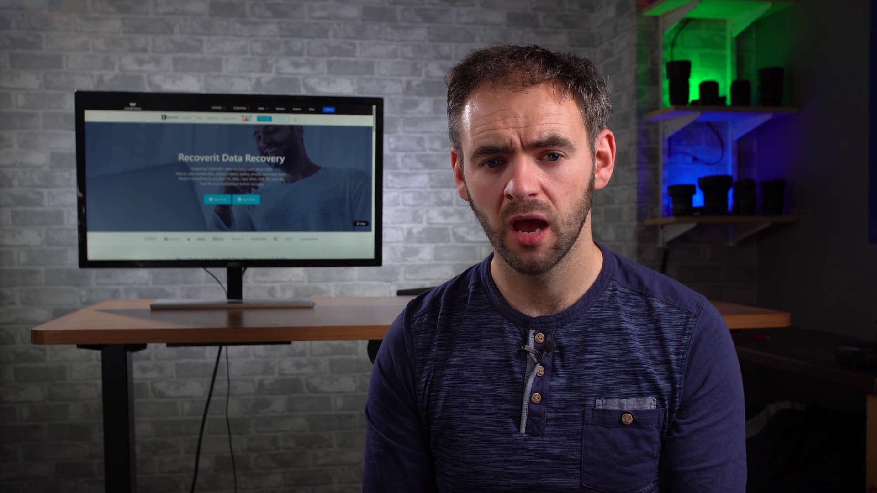
- Run 'chkdsk f: /f /r /x' in an administrator Command Prompt
left_click(131, 480)
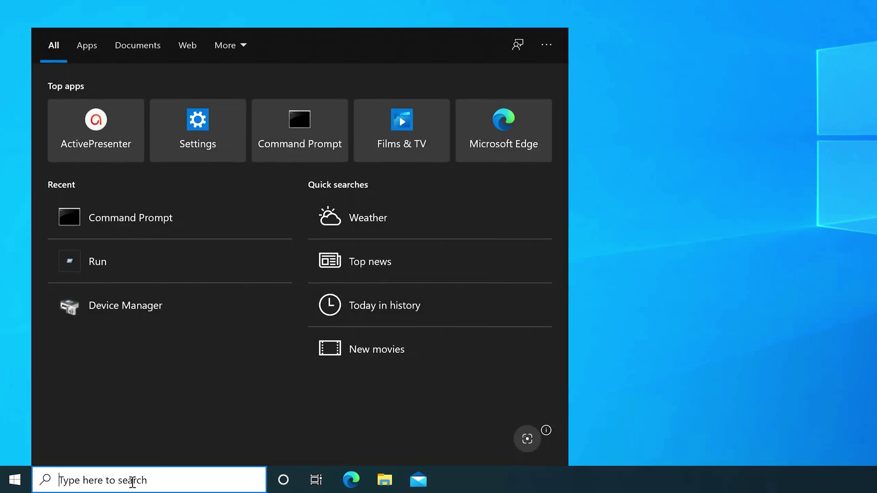
type("c")
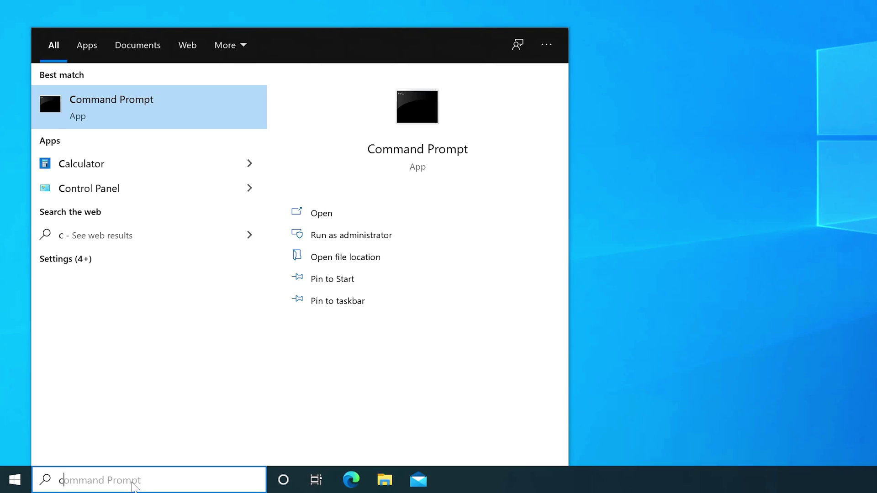
type("md")
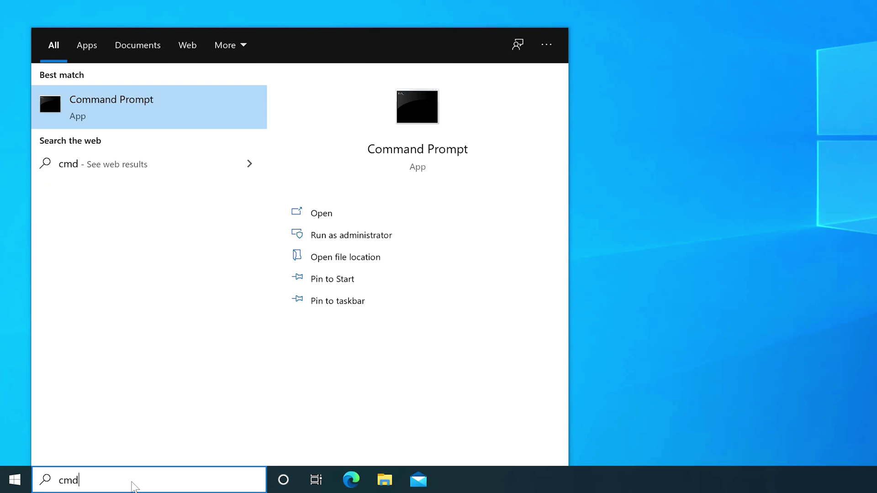
right_click(129, 110)
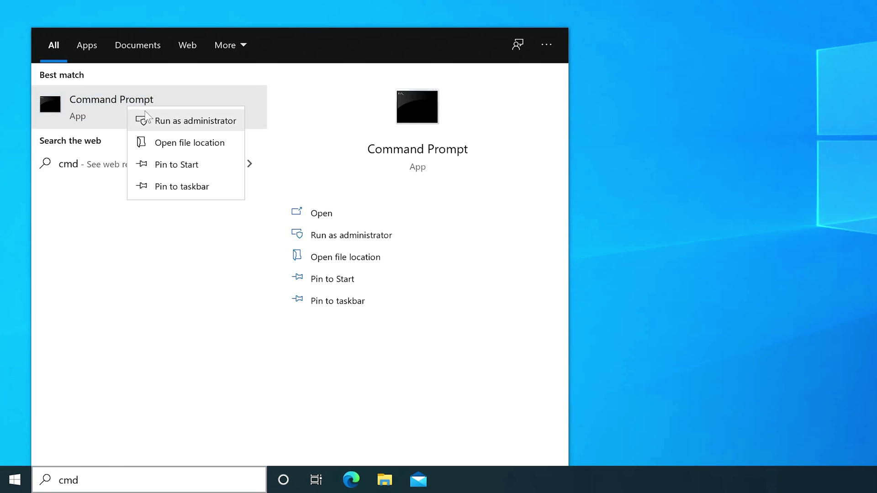
left_click(183, 121)
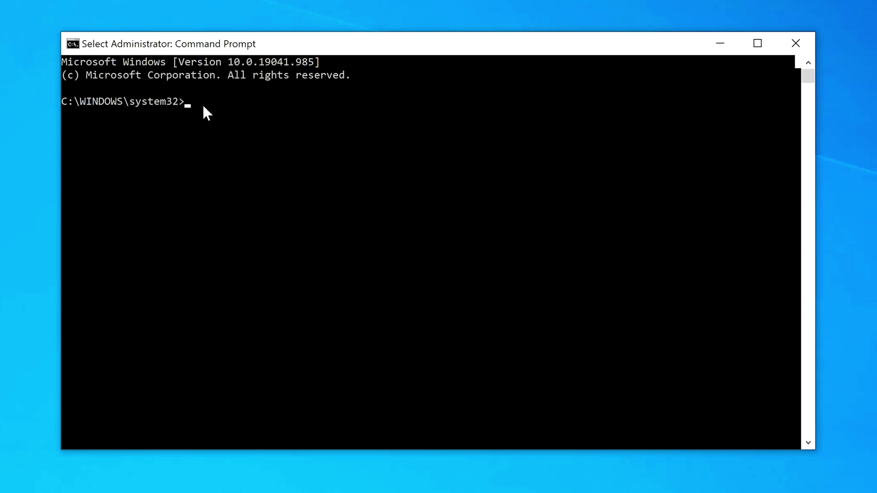
type("ch")
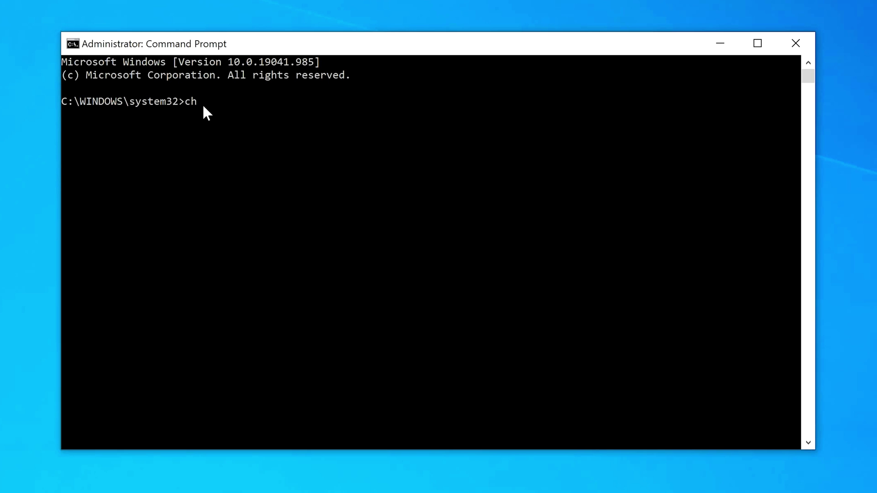
type("kdsk f: /f /r /x")
key("Return")
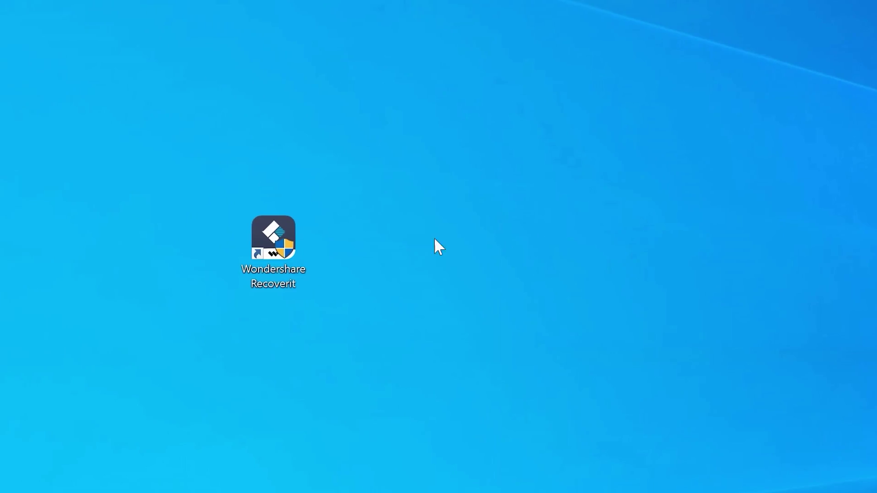
- Launch Wondershare Recoverit from its desktop icon
double_click(272, 242)
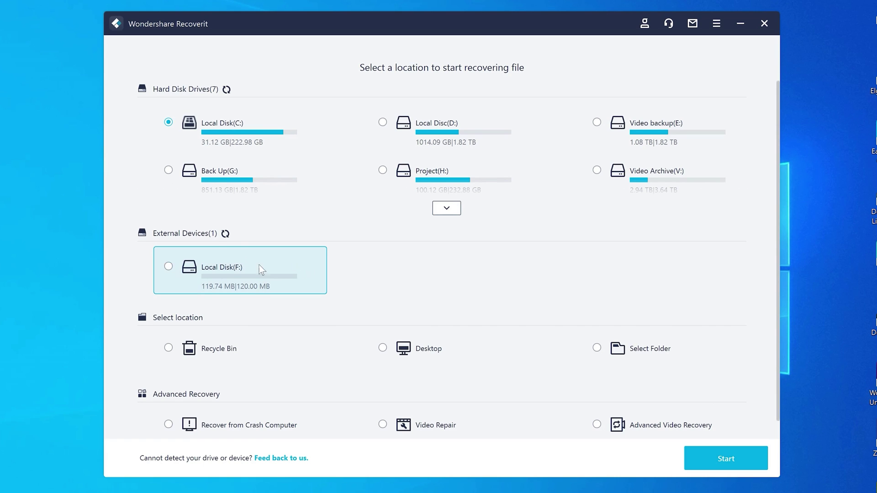
- Scan Local Disk (F:) and mark all found files and folders for recovery
left_click(210, 272)
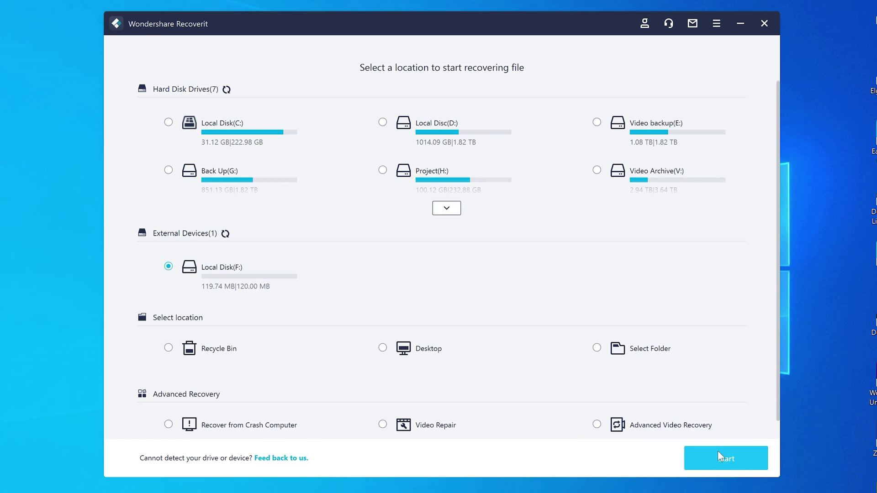
left_click(718, 455)
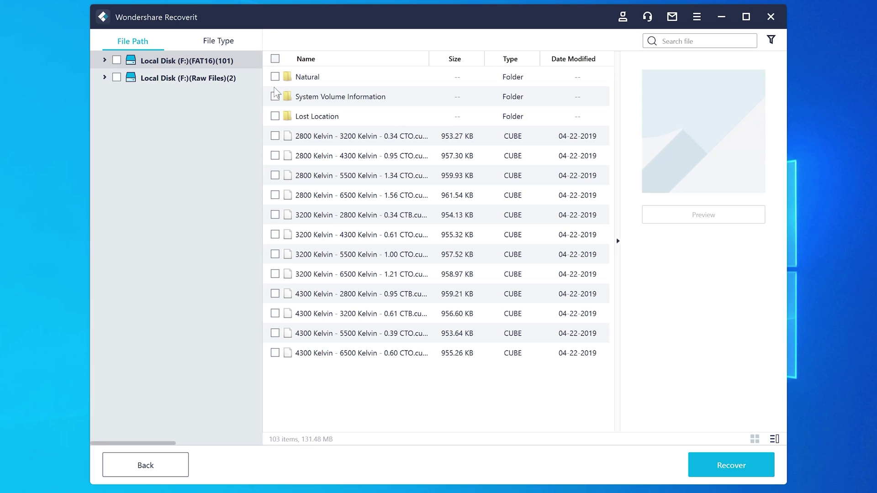
left_click(275, 156)
left_click(275, 175)
left_click(275, 195)
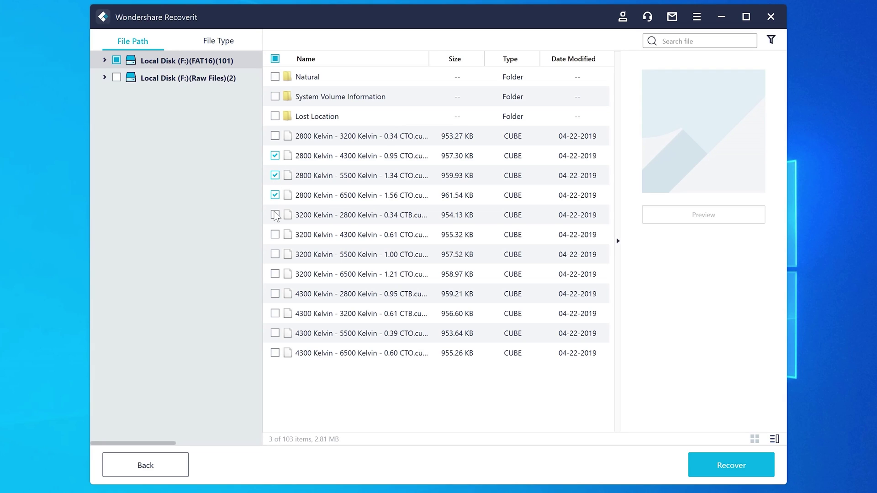
left_click(275, 59)
left_click(275, 58)
left_click(275, 58)
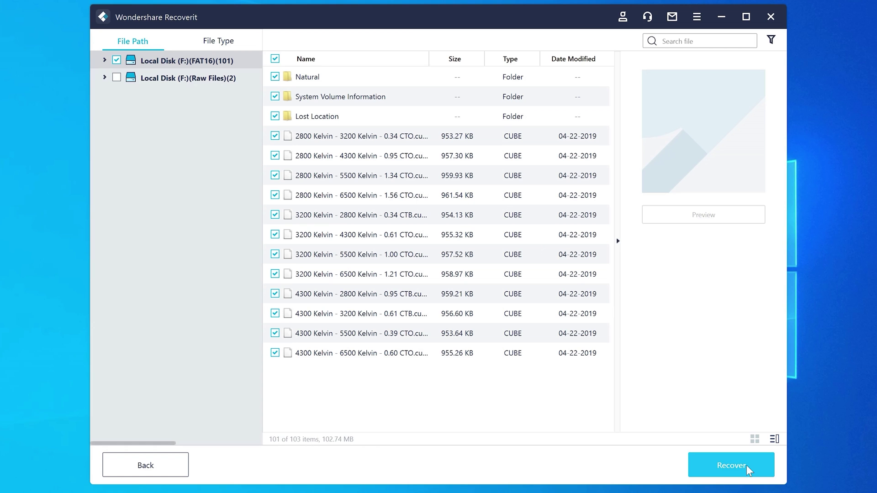